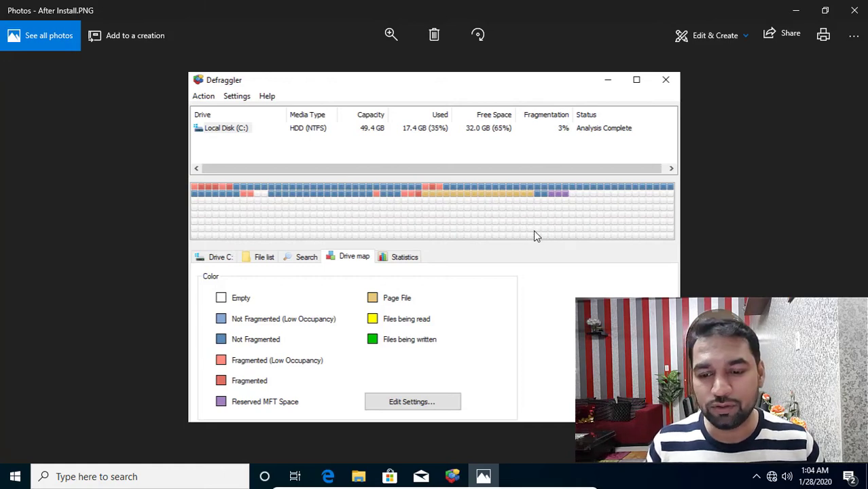
# - Bring Defraggler forward and check the files in several C: map blocks, ending on demo3.txt
pyautogui.click(795, 10)
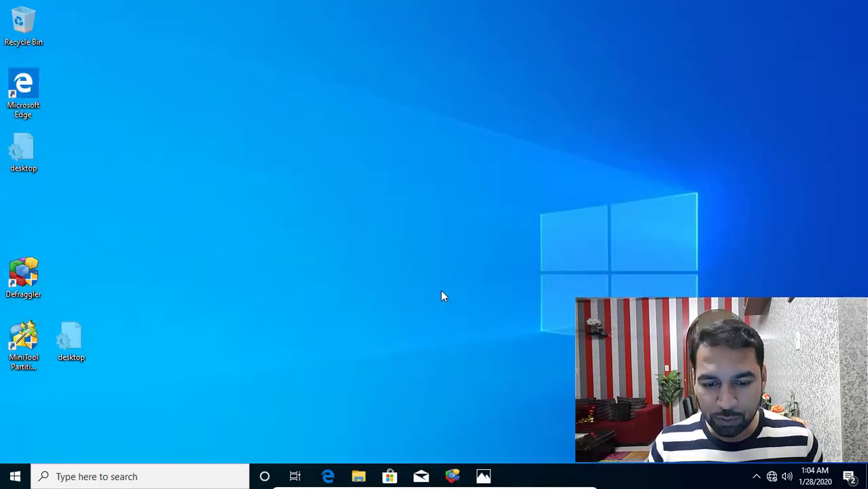
pyautogui.click(451, 477)
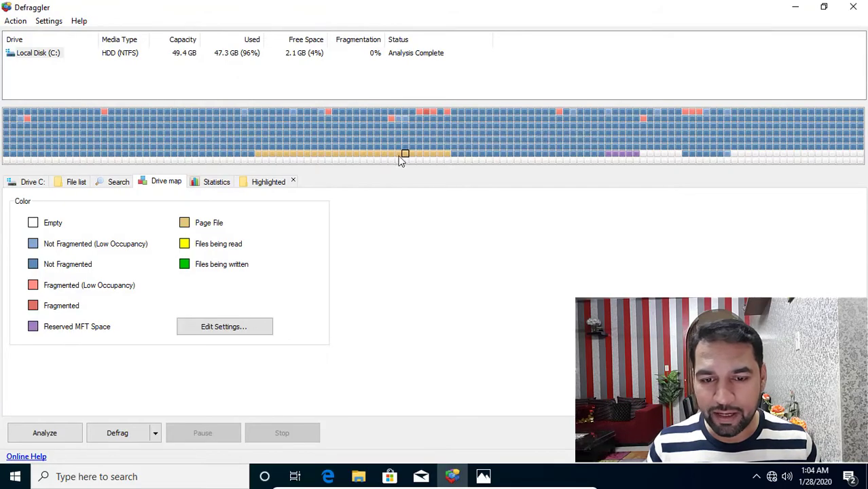
pyautogui.click(376, 154)
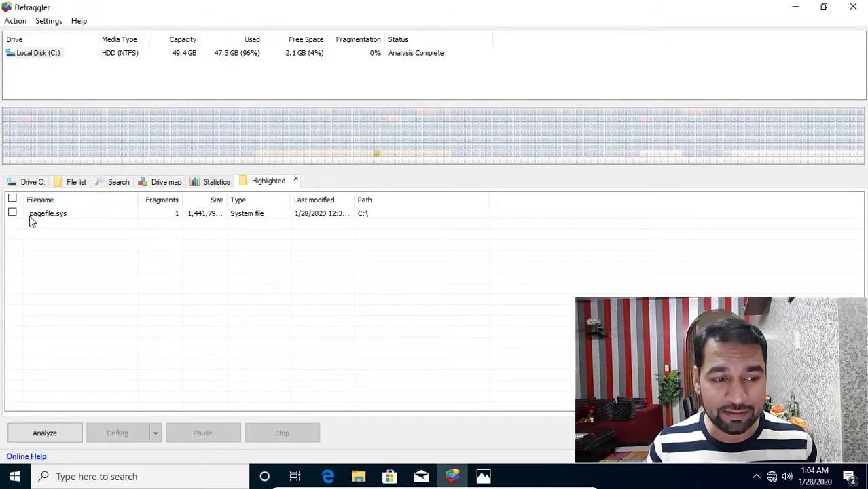
pyautogui.click(472, 137)
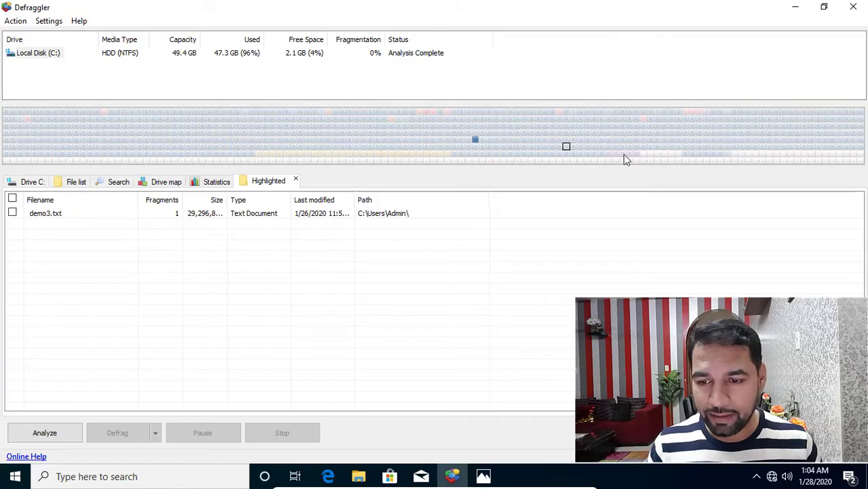
pyautogui.click(699, 155)
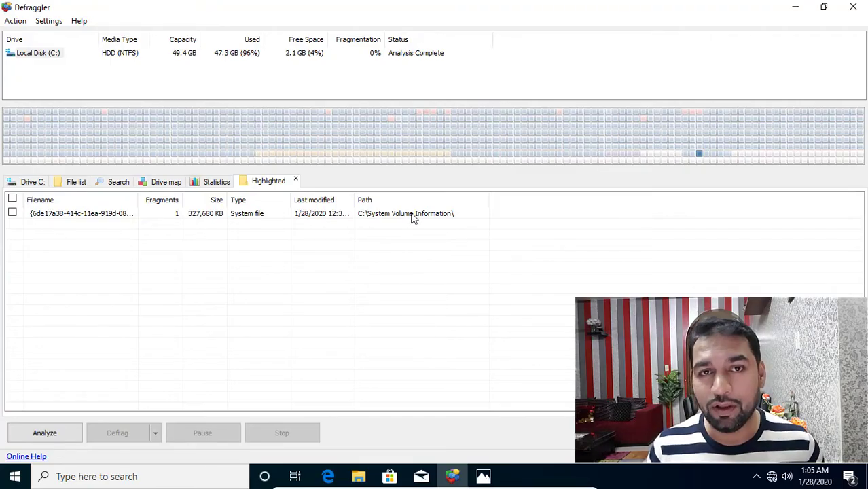
pyautogui.click(621, 132)
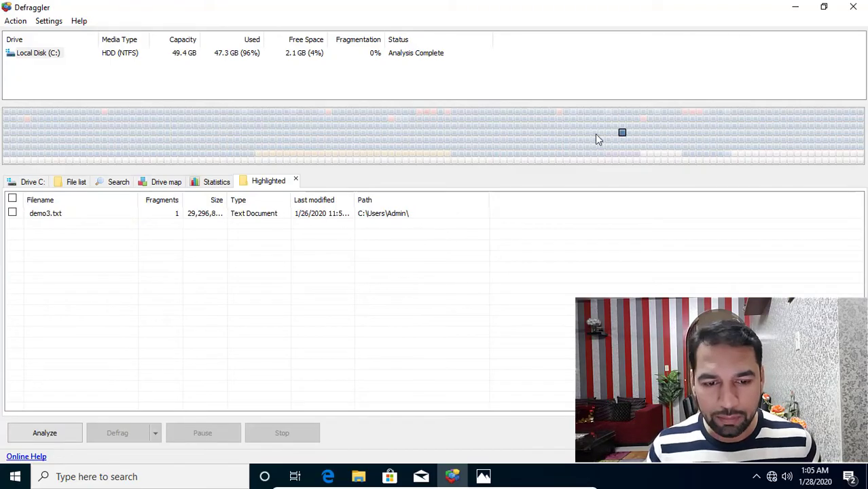
pyautogui.click(358, 476)
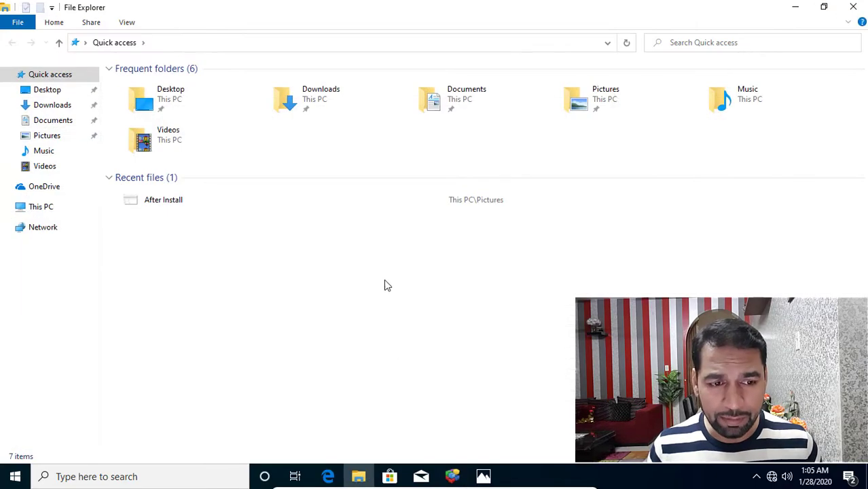
# - Open the Documents folder in File Explorer
pyautogui.click(795, 7)
pyautogui.click(796, 8)
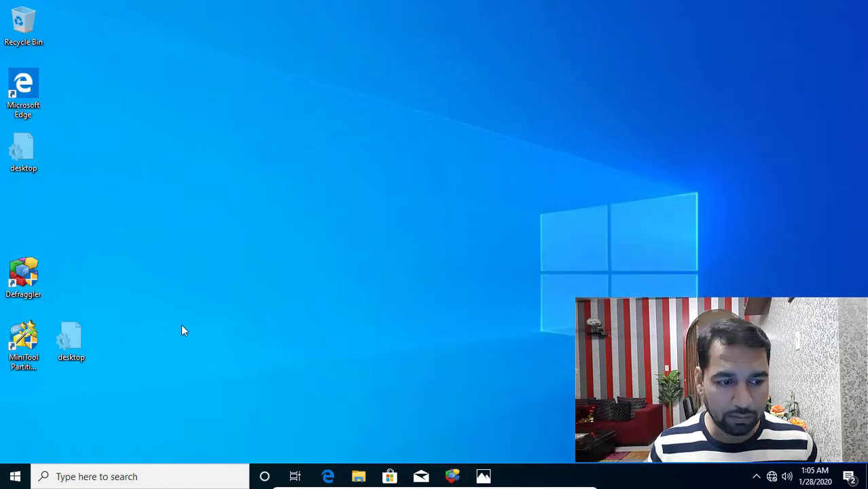
pyautogui.click(359, 476)
pyautogui.click(34, 107)
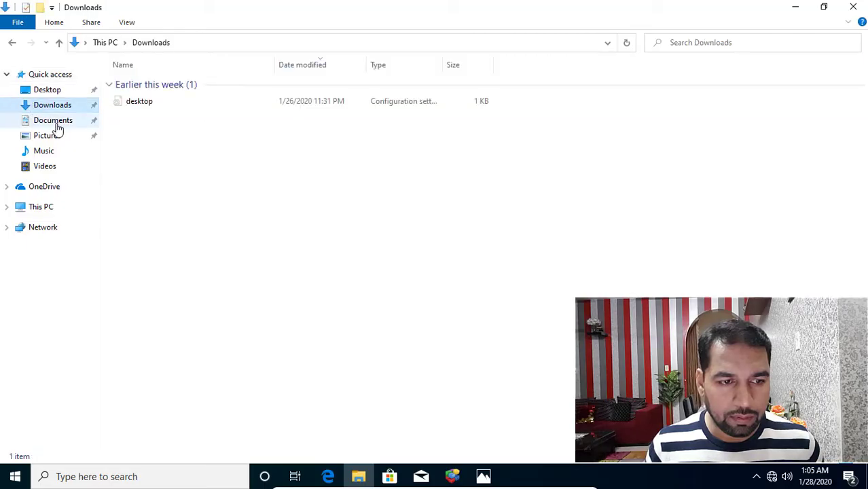
pyautogui.click(54, 123)
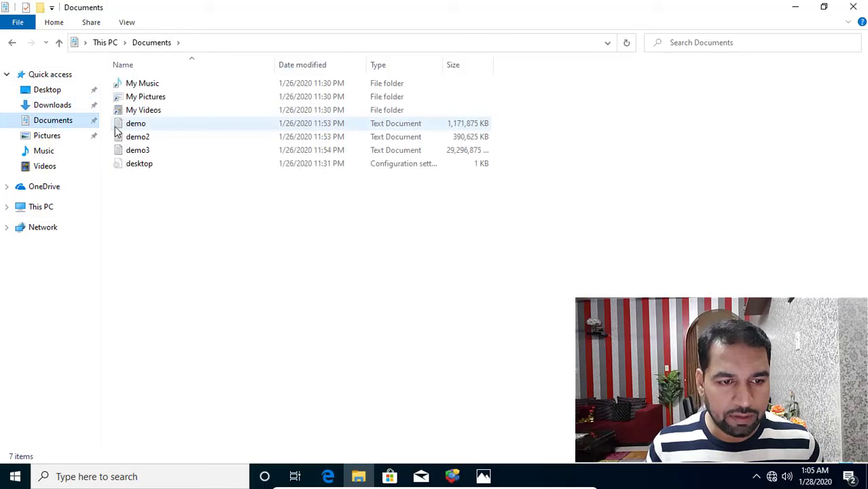
# - Select demo3, demo and demo2 and permanently delete them
pyautogui.click(146, 154)
pyautogui.hotkey('shift', 'Up')
pyautogui.hotkey('shift', 'Up')
pyautogui.hotkey('shift', 'Delete')
pyautogui.press('Return')
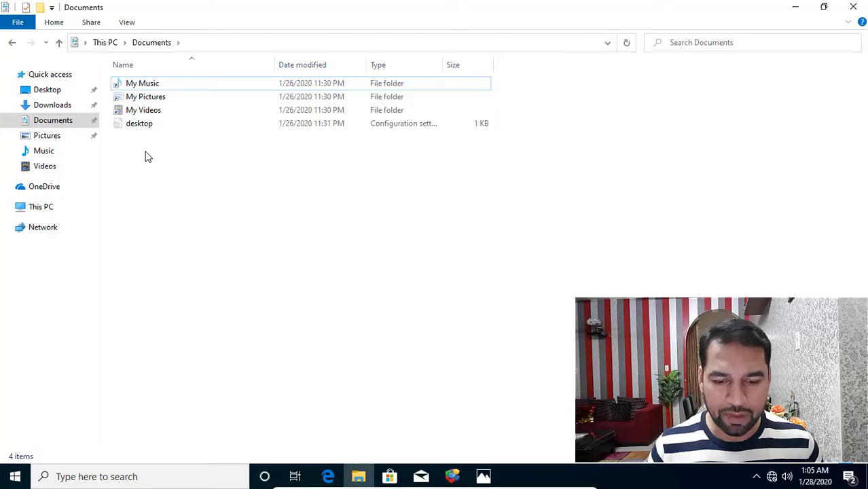
# - Re-analyze drive C: in Defraggler and inspect a page-file block on the map
pyautogui.click(459, 475)
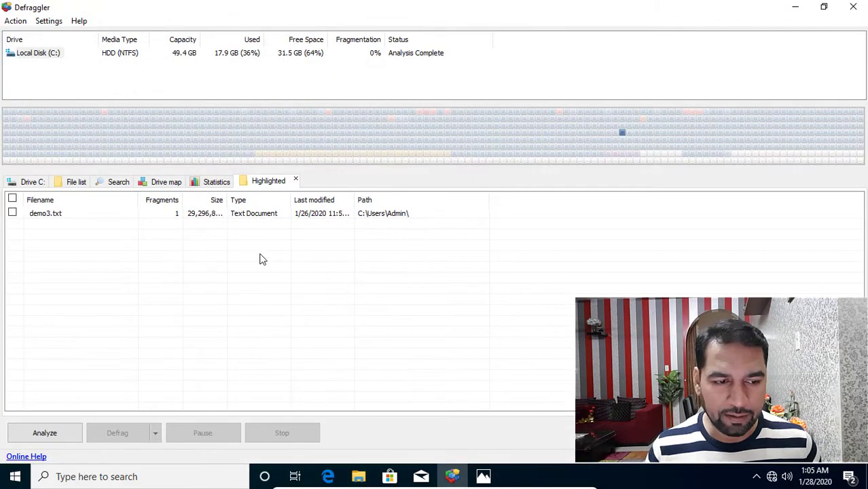
pyautogui.click(42, 432)
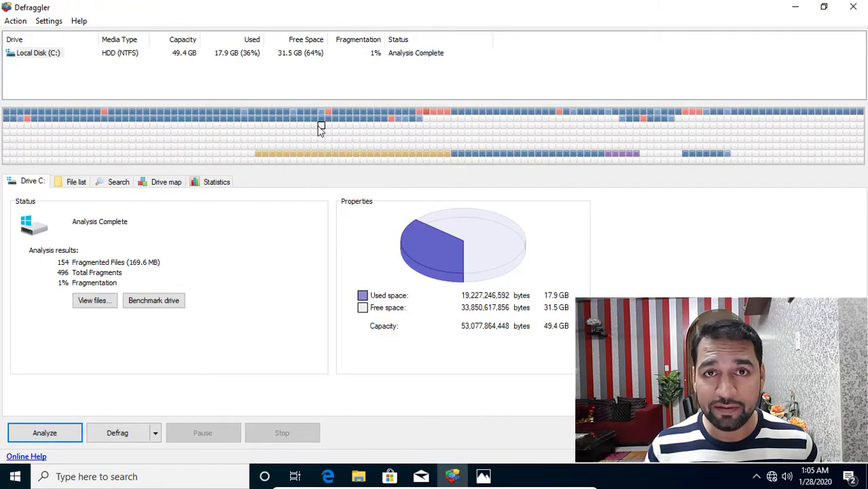
pyautogui.click(378, 153)
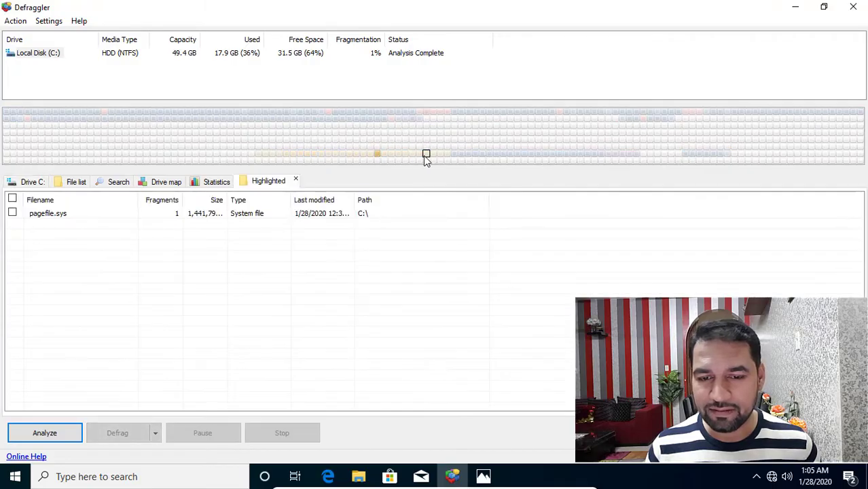
pyautogui.click(425, 134)
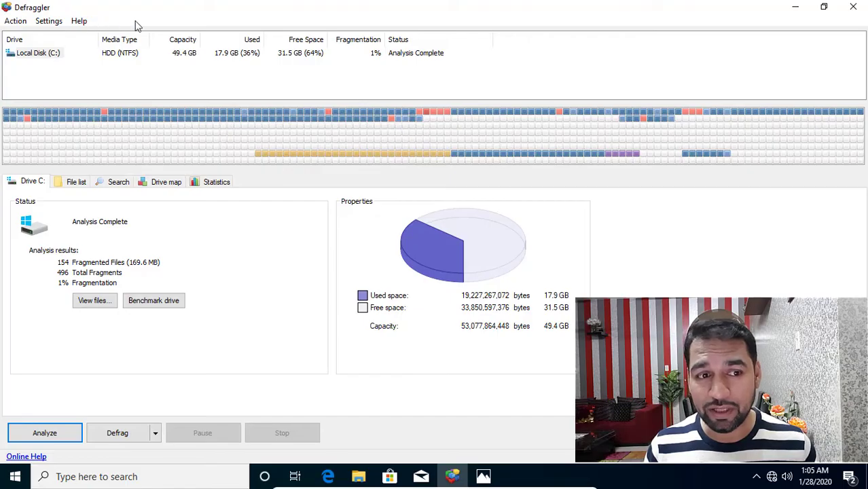
pyautogui.click(48, 21)
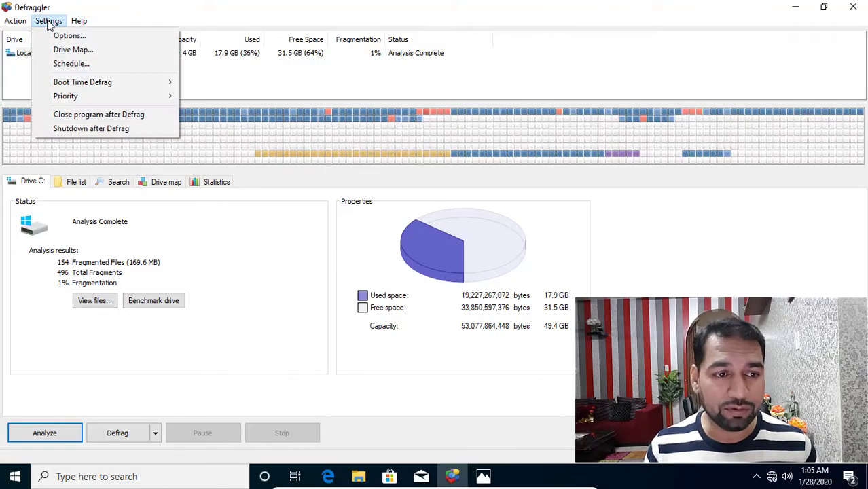
pyautogui.moveTo(66, 88)
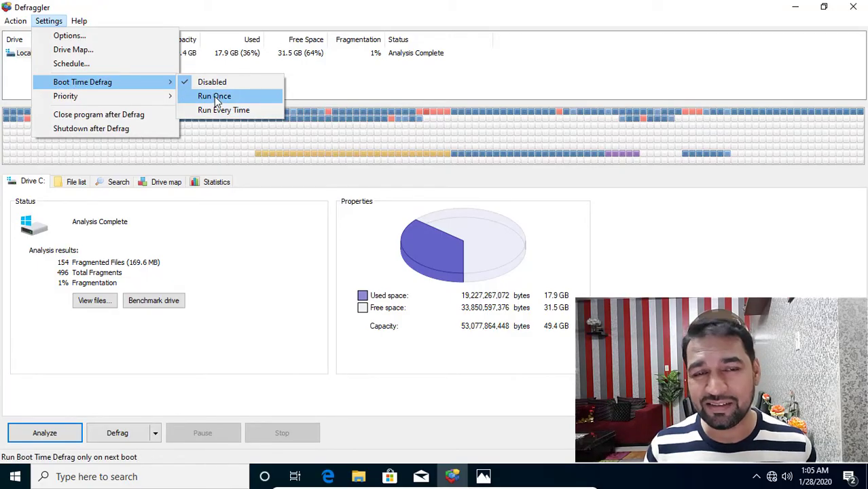
pyautogui.click(425, 141)
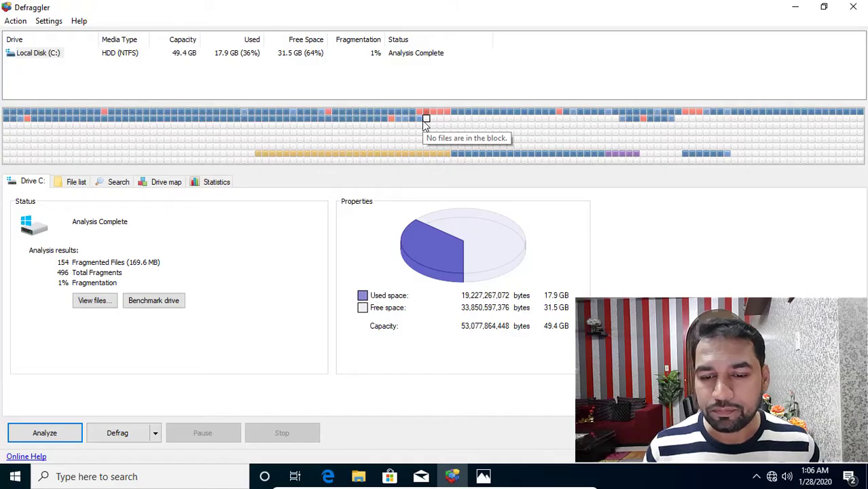
# - Close Defraggler and Documents, then open Disk Management full screen from the Win+X menu
pyautogui.click(853, 7)
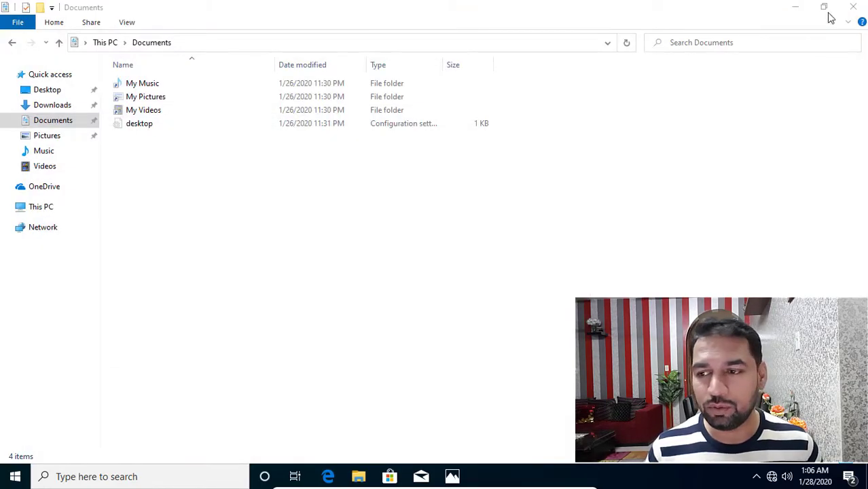
pyautogui.click(854, 7)
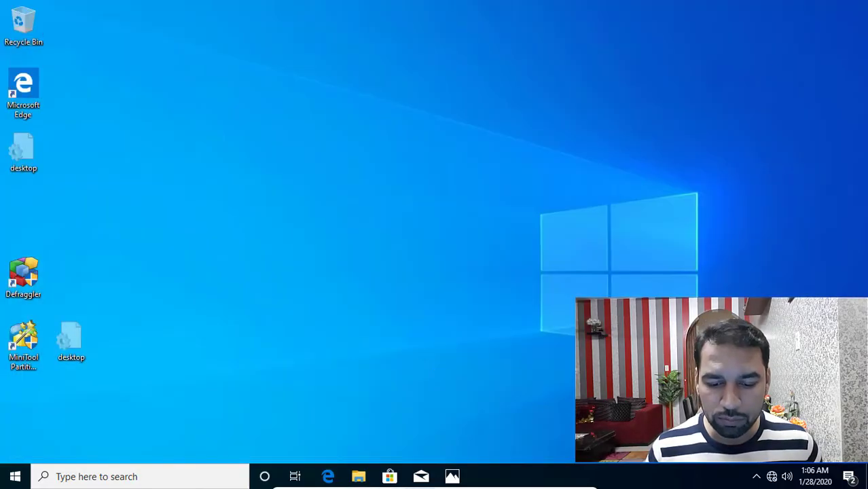
pyautogui.rightClick(17, 477)
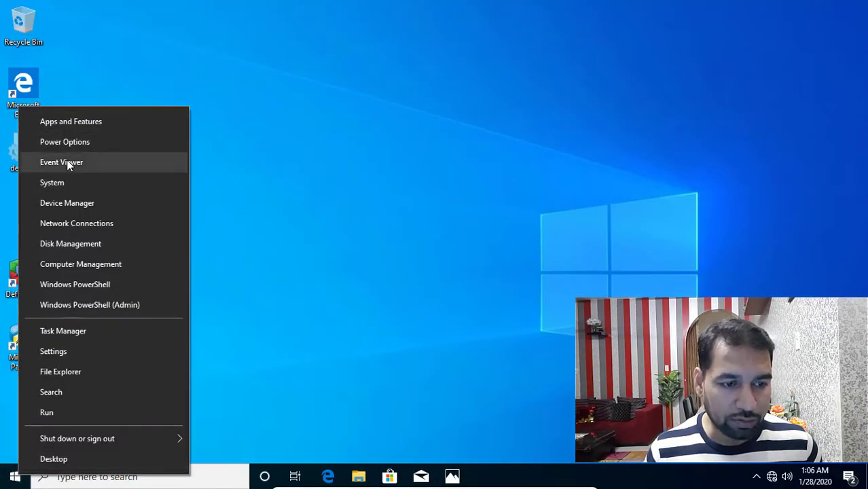
pyautogui.click(71, 243)
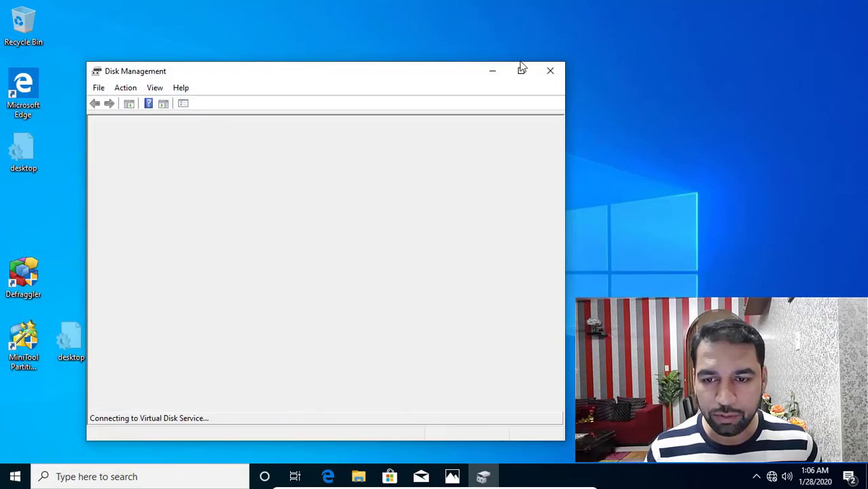
pyautogui.click(521, 70)
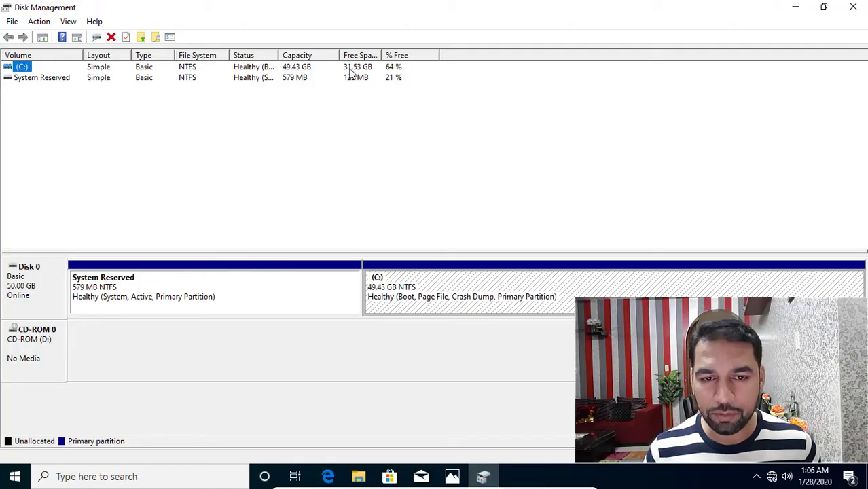
# - Check C:'s Shrink Volume space (only 7289 MB) and cancel without shrinking
pyautogui.rightClick(419, 288)
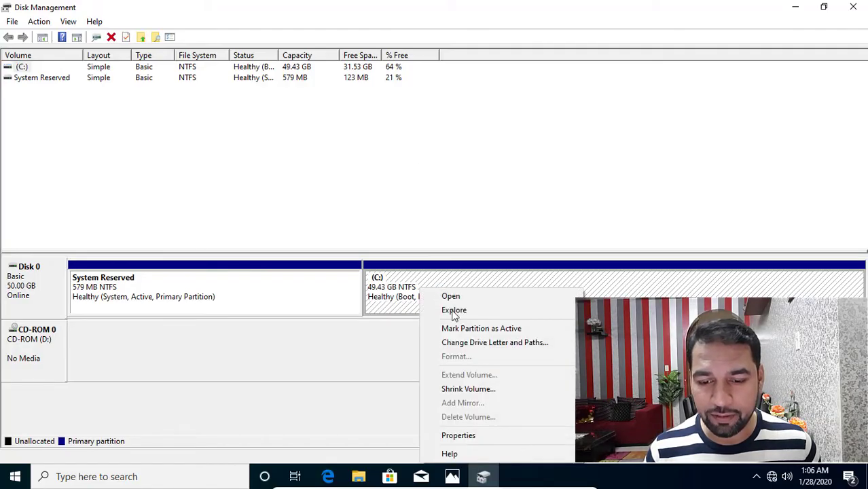
pyautogui.click(464, 389)
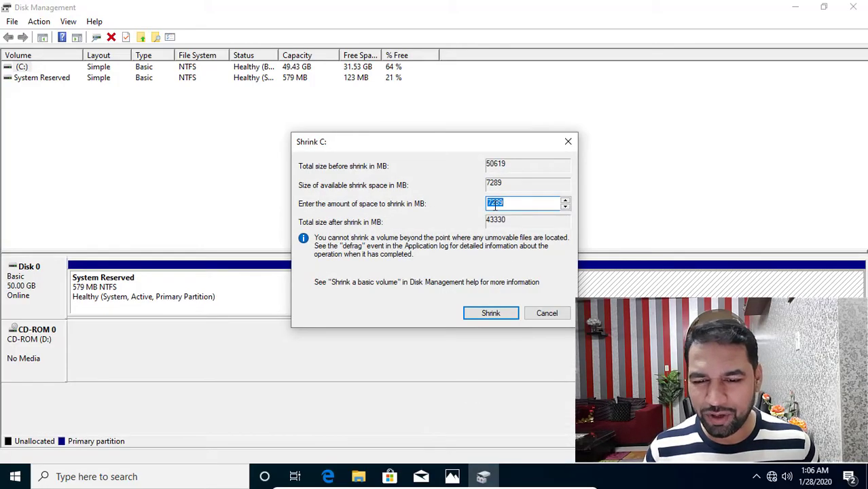
pyautogui.click(541, 314)
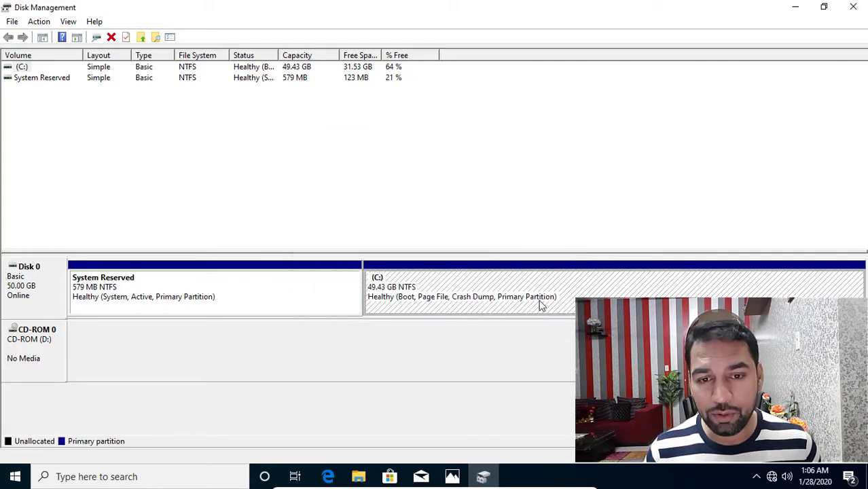
# - Launch MiniTool Partition Wizard as administrator and open Disk & Partition Management
pyautogui.click(795, 7)
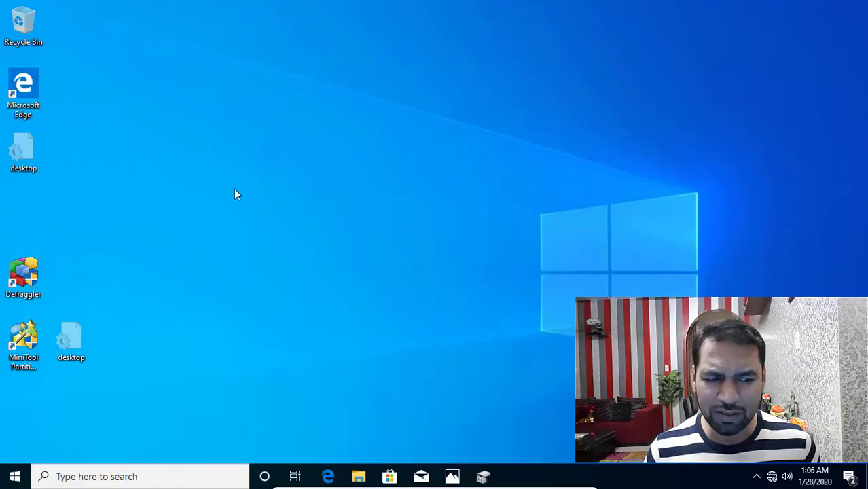
pyautogui.click(25, 343)
pyautogui.doubleClick(24, 345)
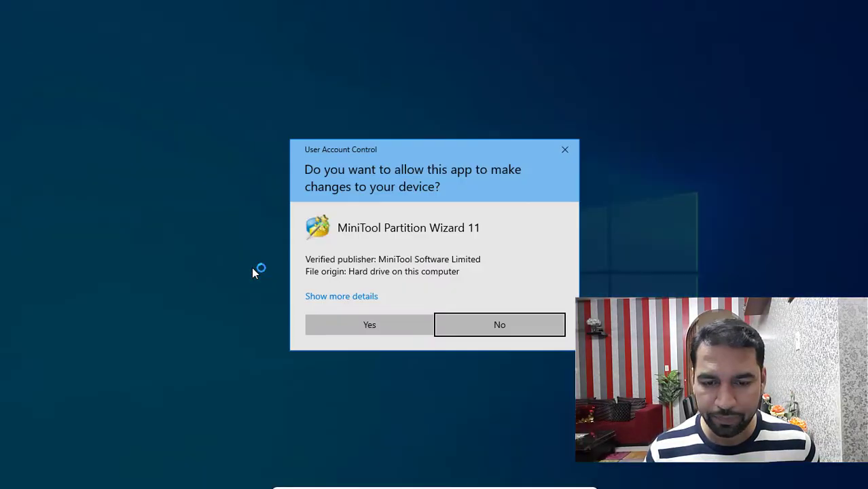
pyautogui.click(374, 321)
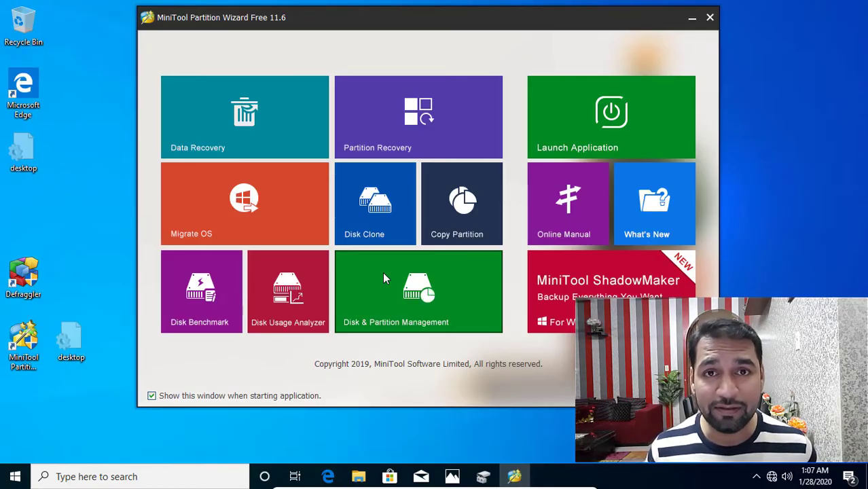
pyautogui.click(384, 278)
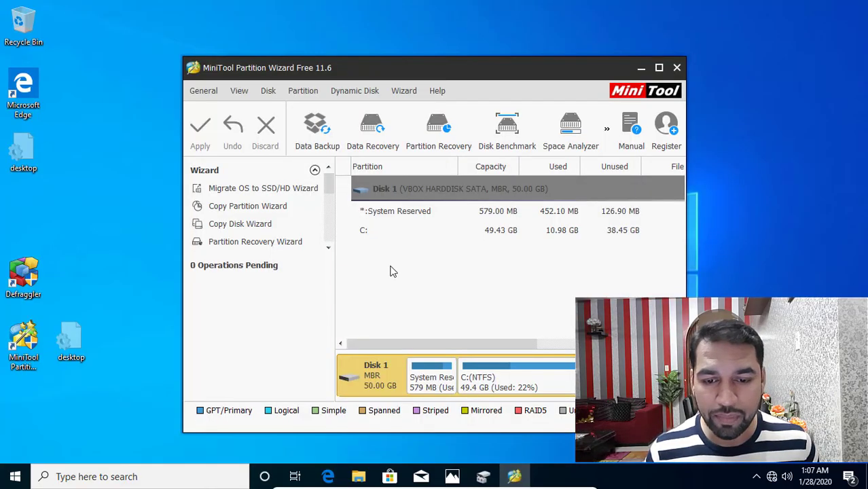
# - Move/Resize C: down to 18.35 GB, leaving 31.08 GB unallocated after it
pyautogui.click(660, 69)
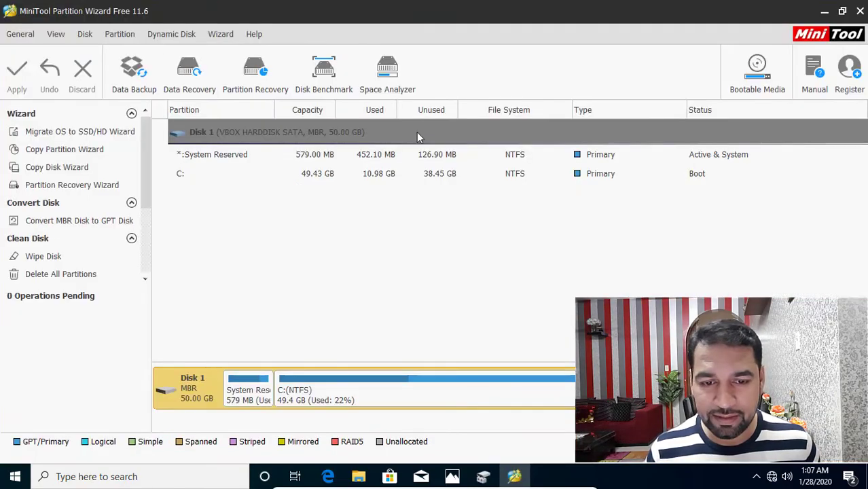
pyautogui.click(188, 178)
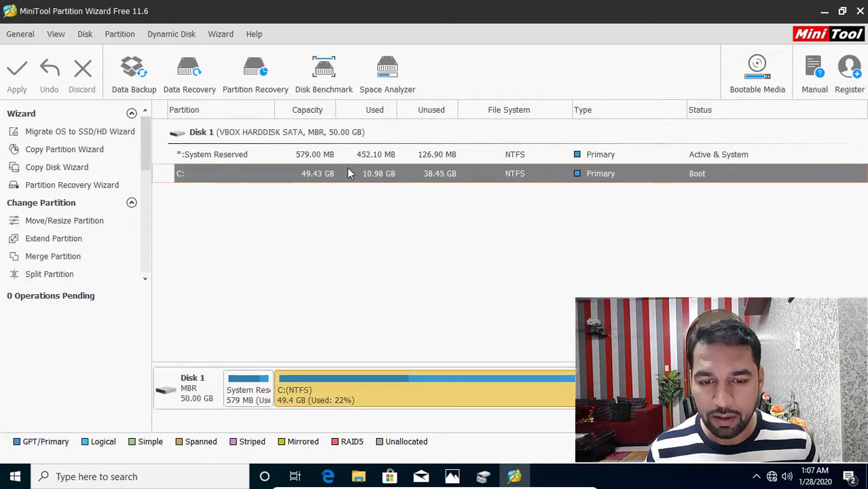
pyautogui.rightClick(354, 176)
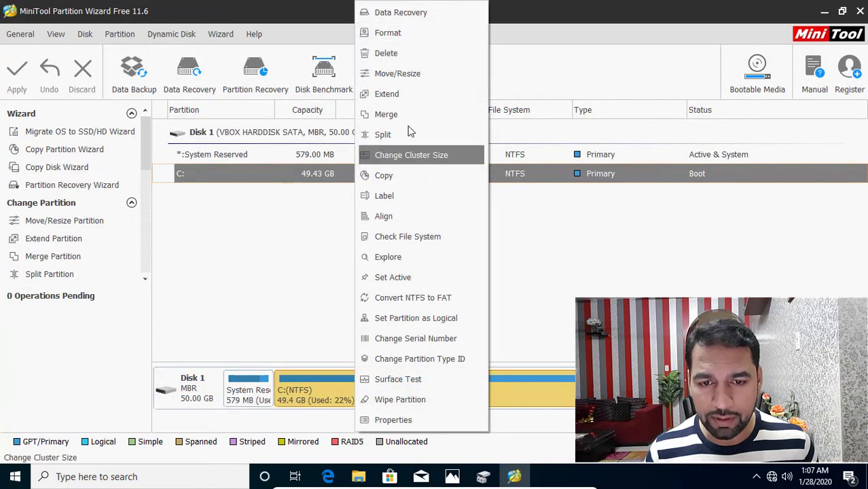
pyautogui.click(406, 75)
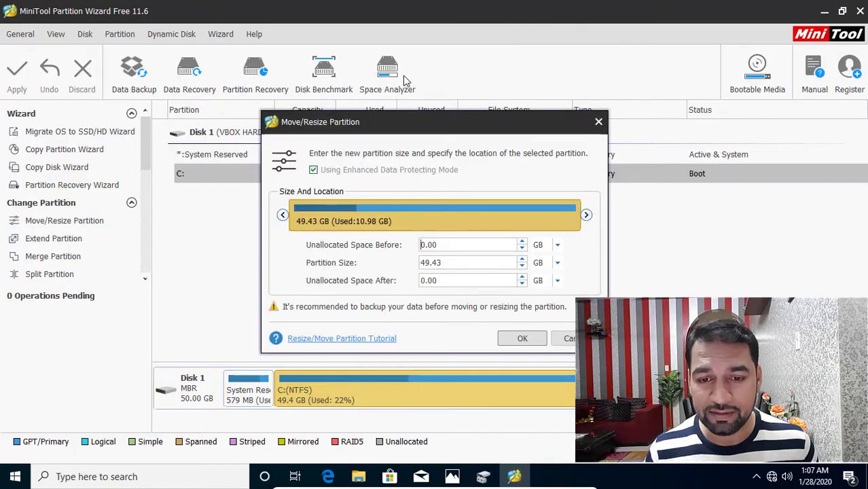
pyautogui.moveTo(583, 214); pyautogui.dragTo(410, 208)
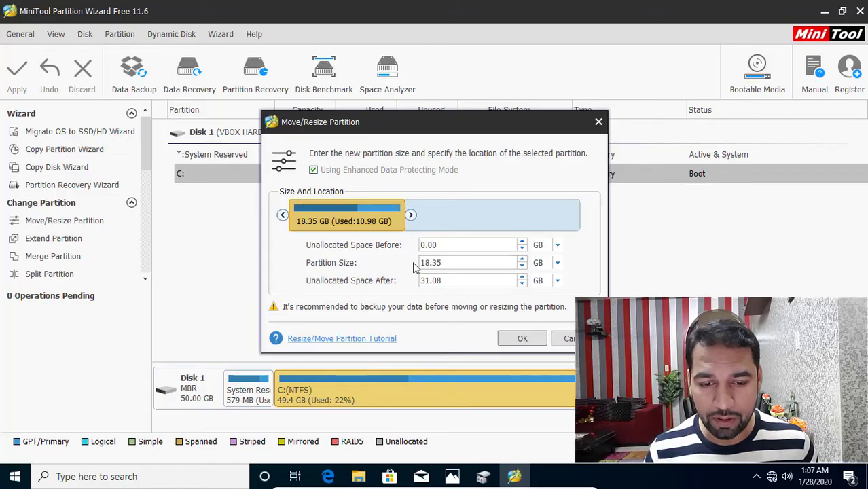
pyautogui.click(521, 337)
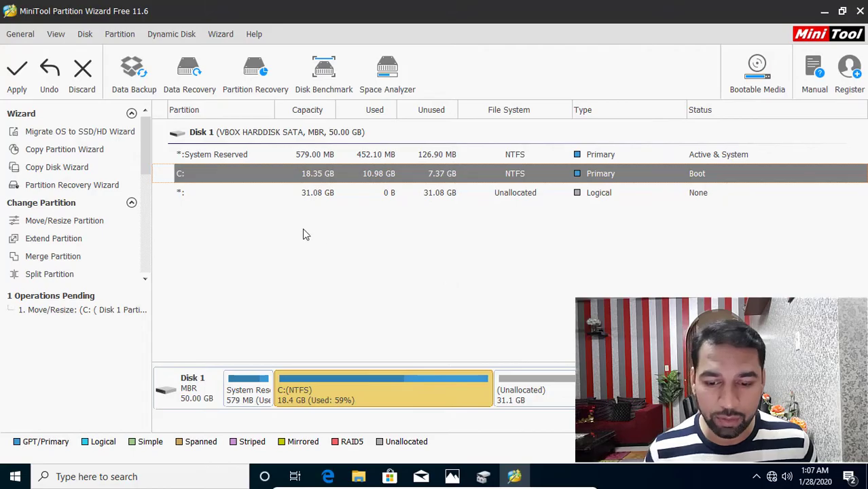
# - Apply the pending C: resize, confirm, and restart the PC to complete it
pyautogui.click(16, 72)
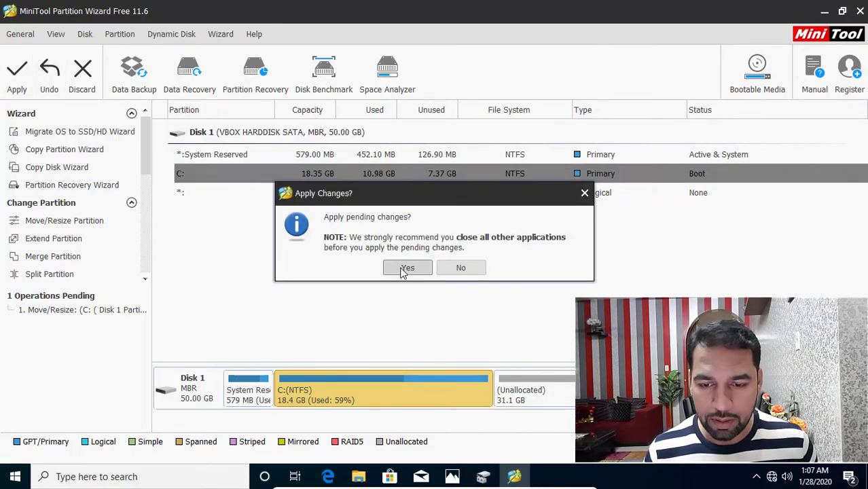
pyautogui.click(406, 269)
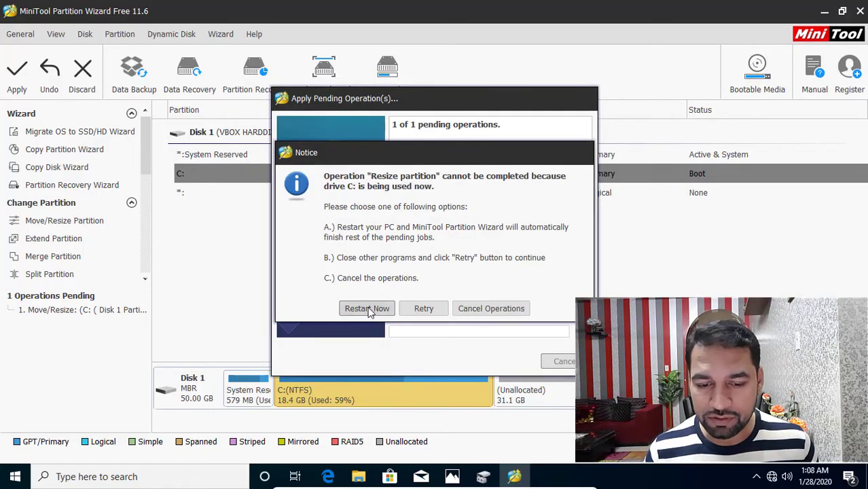
pyautogui.click(367, 308)
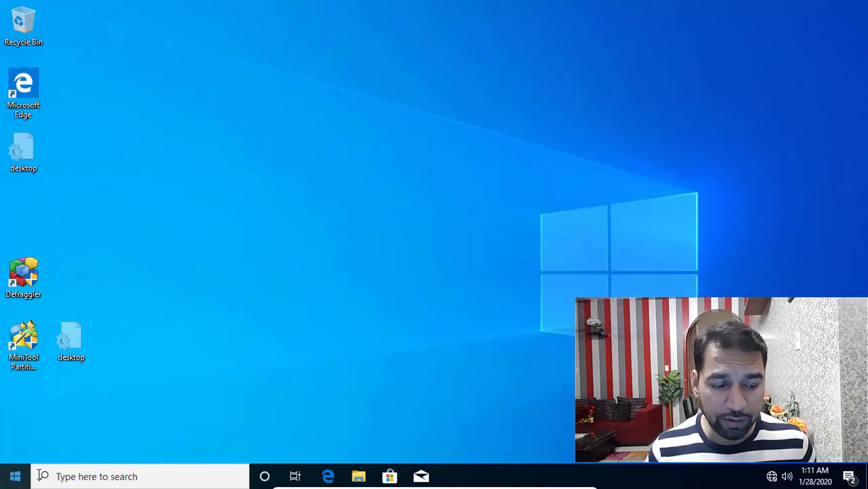
# - Open Disk Management from the Win+X menu and maximize it
pyautogui.rightClick(15, 476)
pyautogui.click(57, 249)
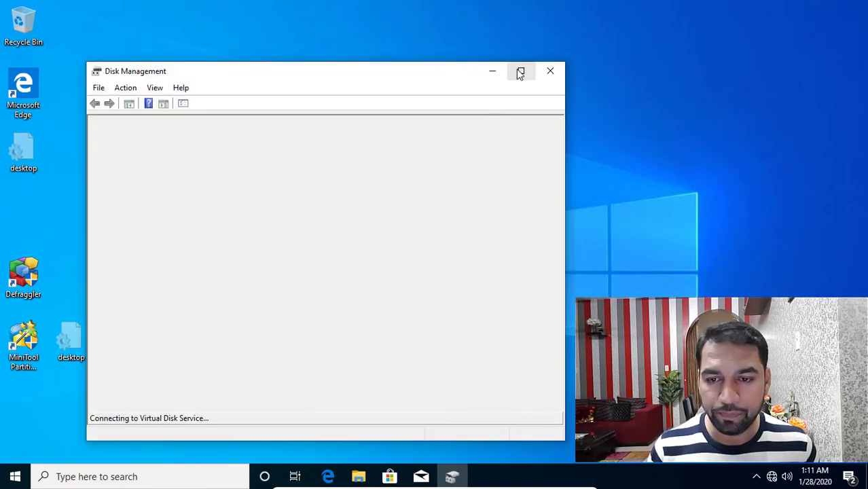
pyautogui.click(519, 72)
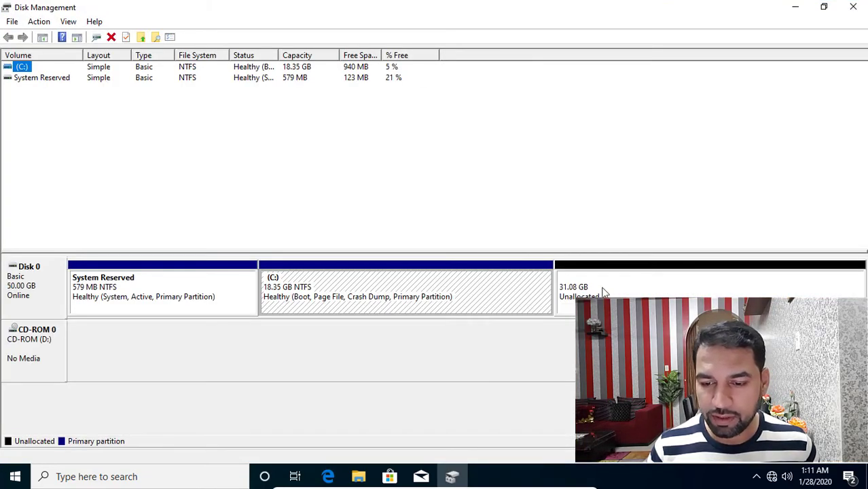
# - Create a simple volume on the 31.08 GB unallocated space with default size, letter and format
pyautogui.doubleClick(603, 292)
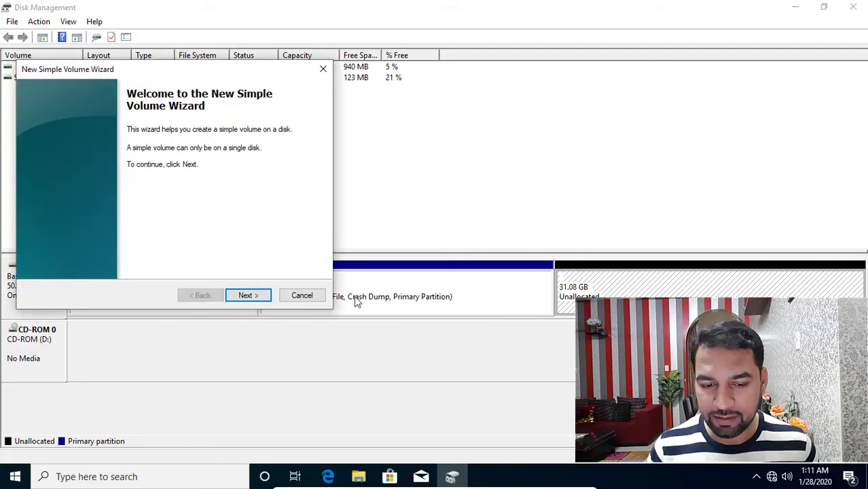
pyautogui.click(239, 297)
pyautogui.click(239, 298)
pyautogui.click(239, 298)
pyautogui.click(239, 297)
pyautogui.click(239, 298)
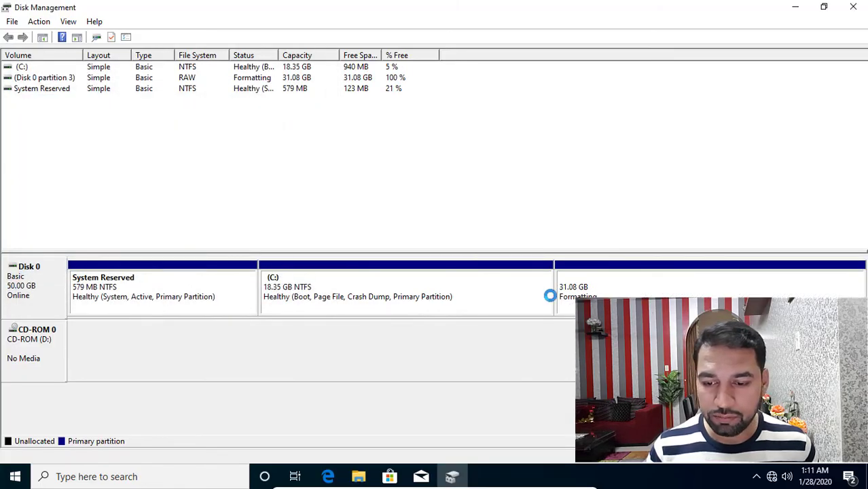